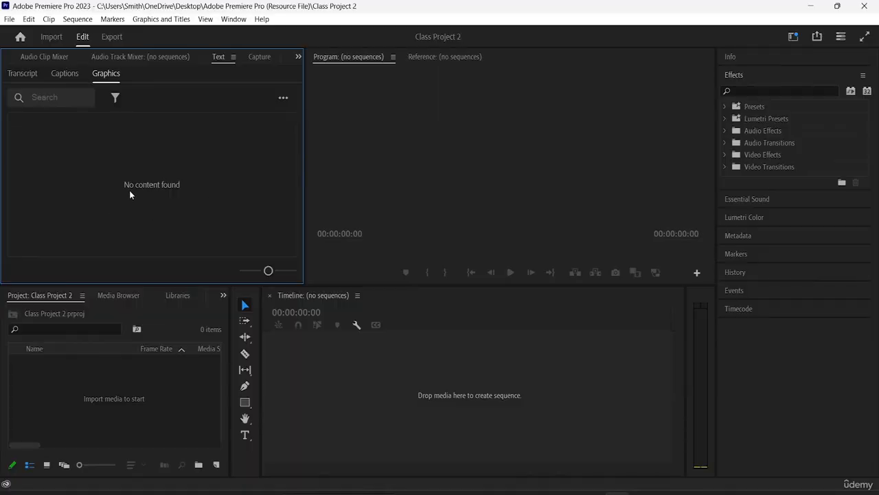
left_click(125, 384)
double_click(125, 386)
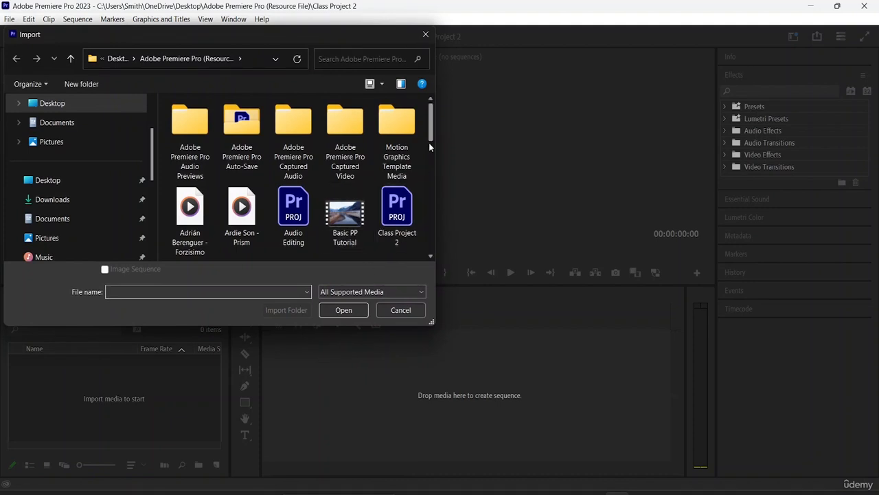
left_click_drag(431, 137, 437, 182)
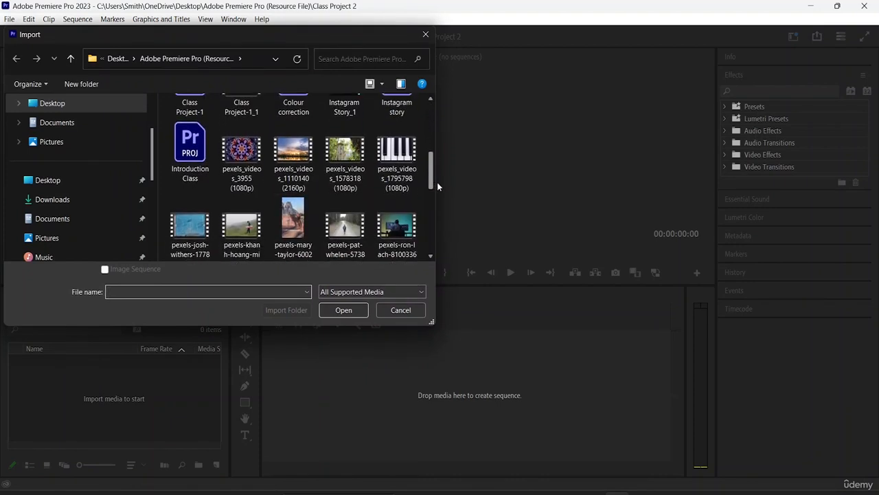
left_click(345, 153)
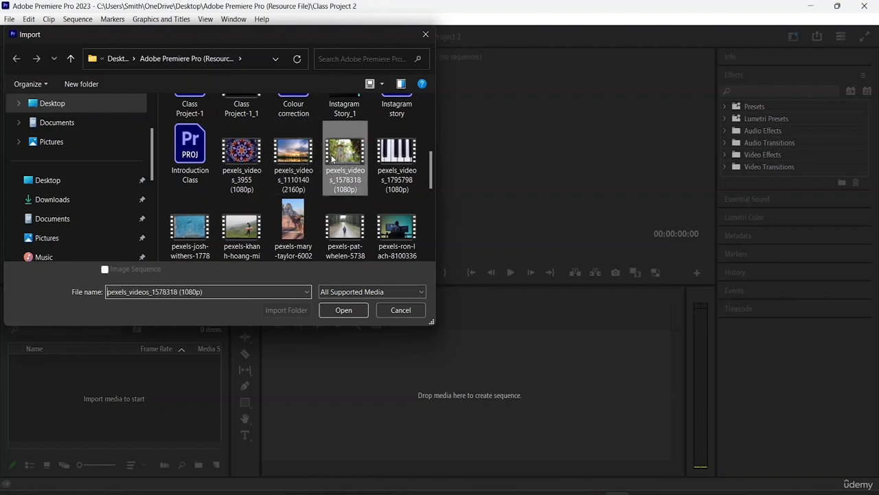
left_click(340, 308)
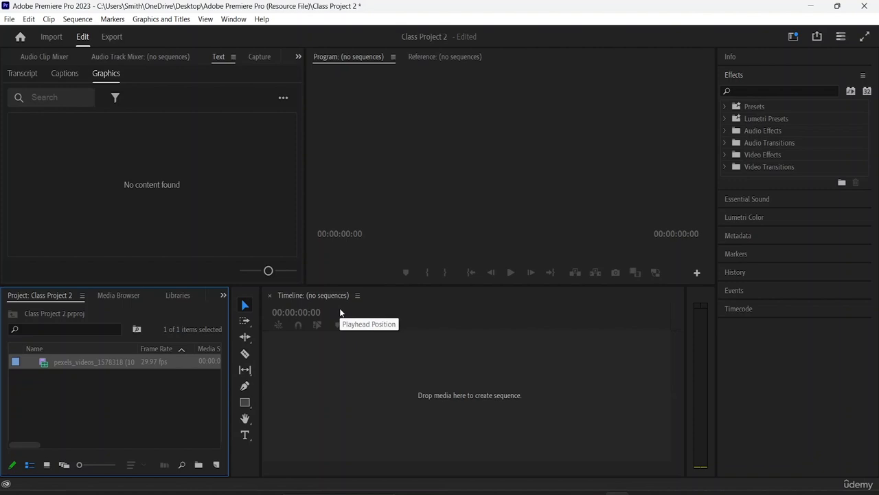
Open the imported video clip in the Source monitor for viewing
mouse_move(142, 363)
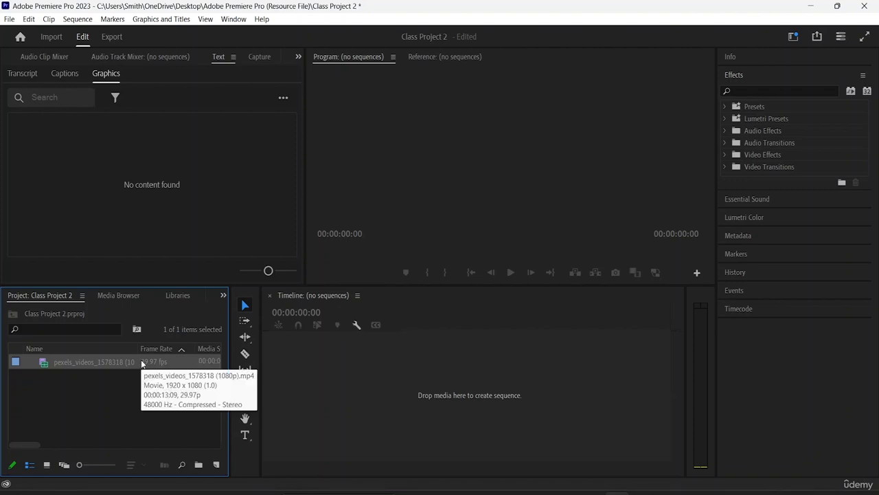
double_click(142, 363)
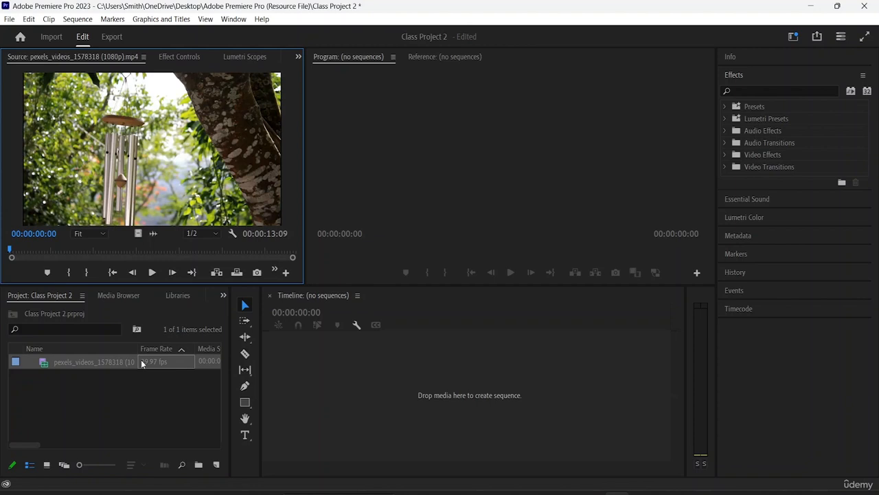
right_click(142, 363)
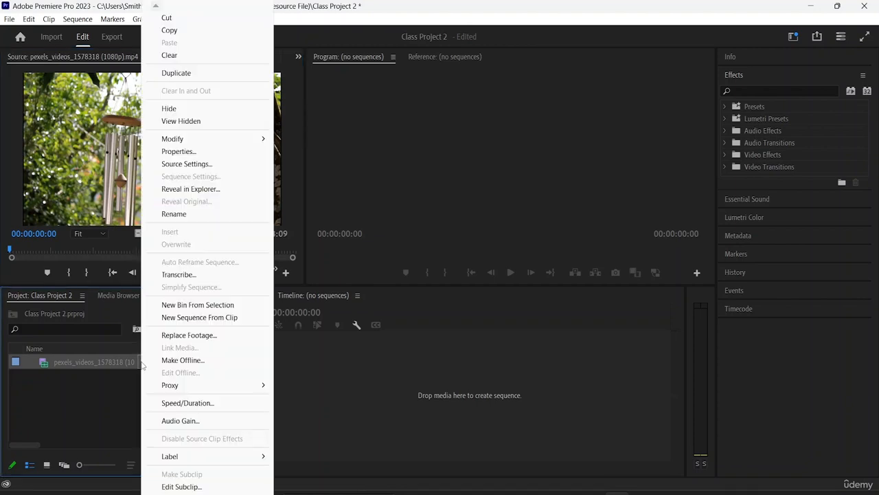
left_click(134, 380)
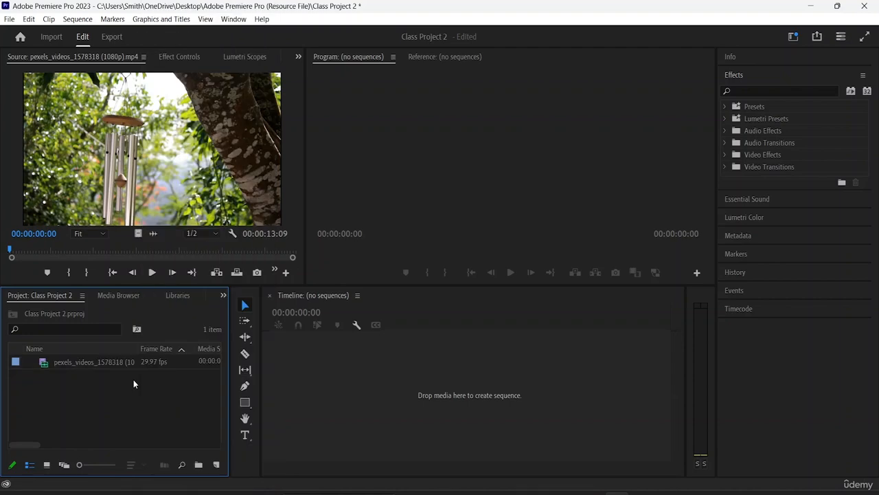
Create a new sequence named Class Project-2 with the DSLR 1080p25 preset
key("ctrl+n")
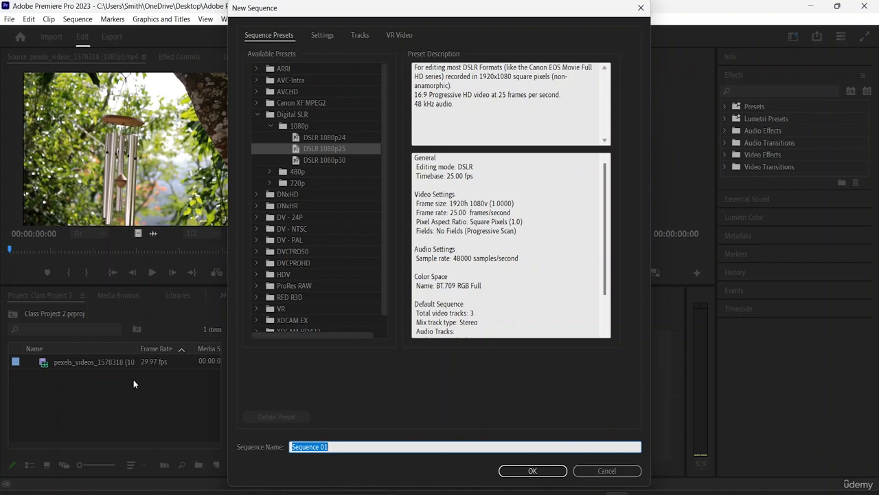
key("BackSpace")
type("Class Project-3")
key("BackSpace")
type("2")
left_click(532, 471)
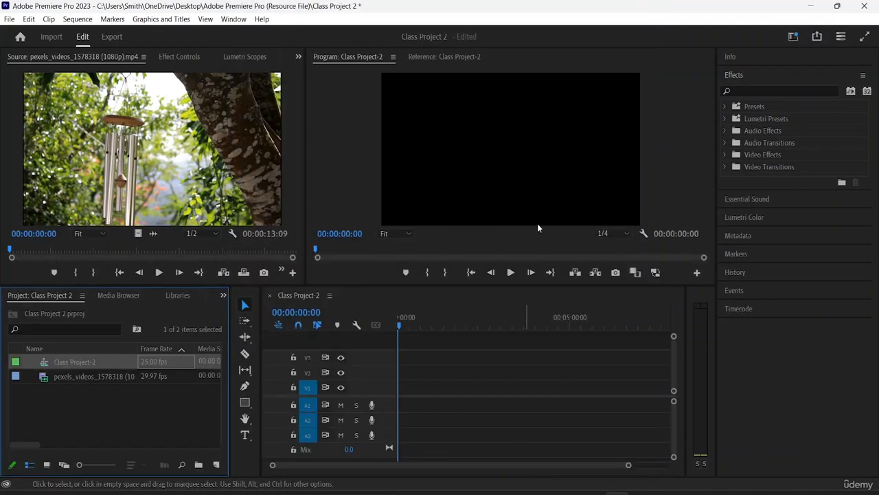
Place the imported clip at the start of track V1 and change the sequence settings to match the clip
left_click(80, 380)
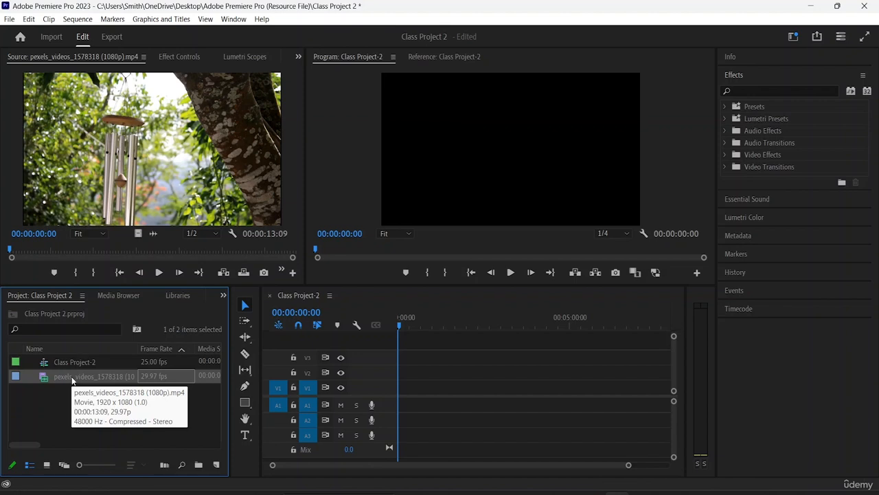
left_click(47, 395)
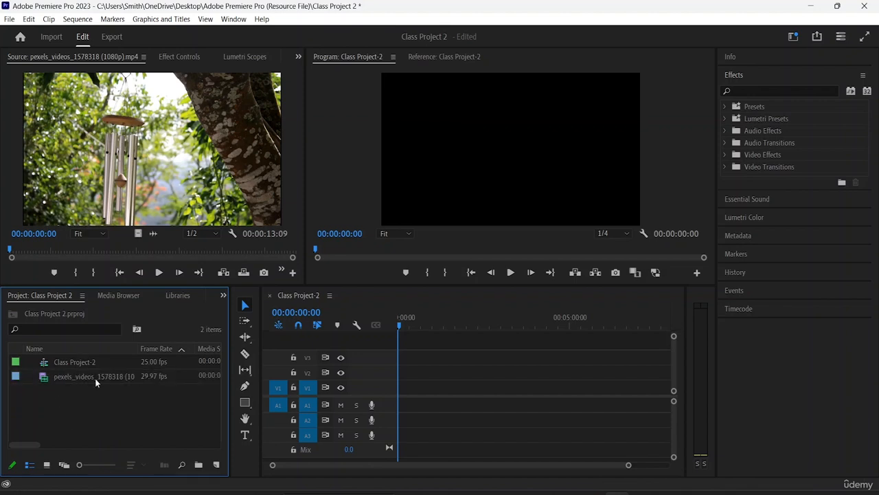
left_click(95, 378)
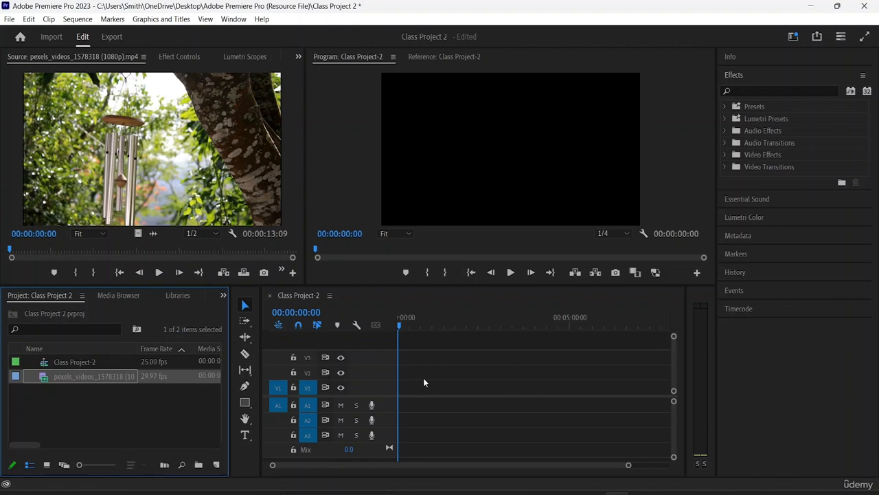
key("Tab")
left_click(146, 427)
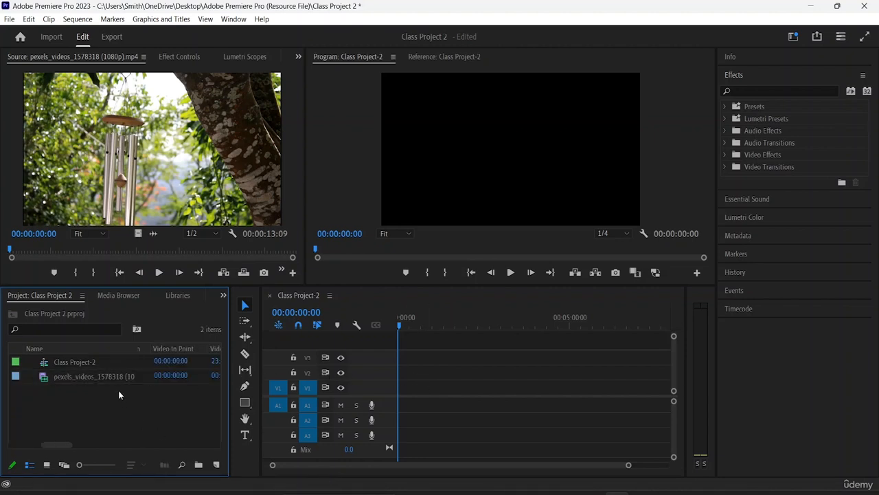
left_click_drag(121, 375, 402, 390)
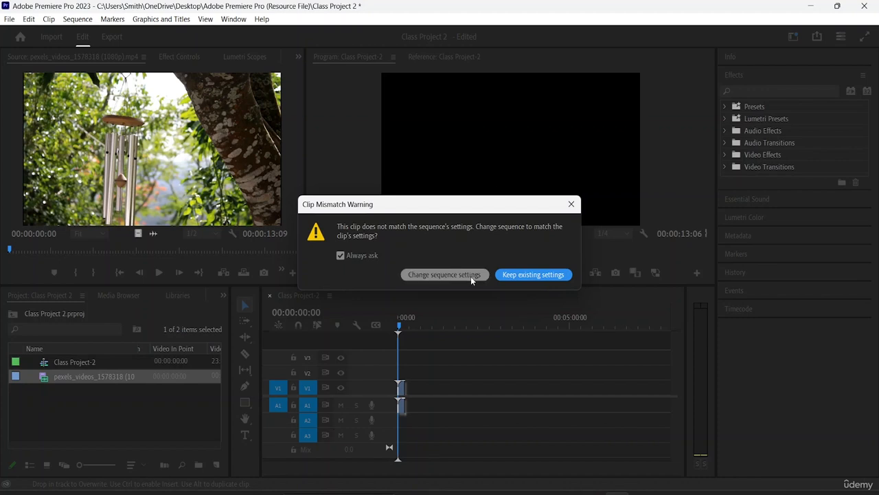
left_click(443, 274)
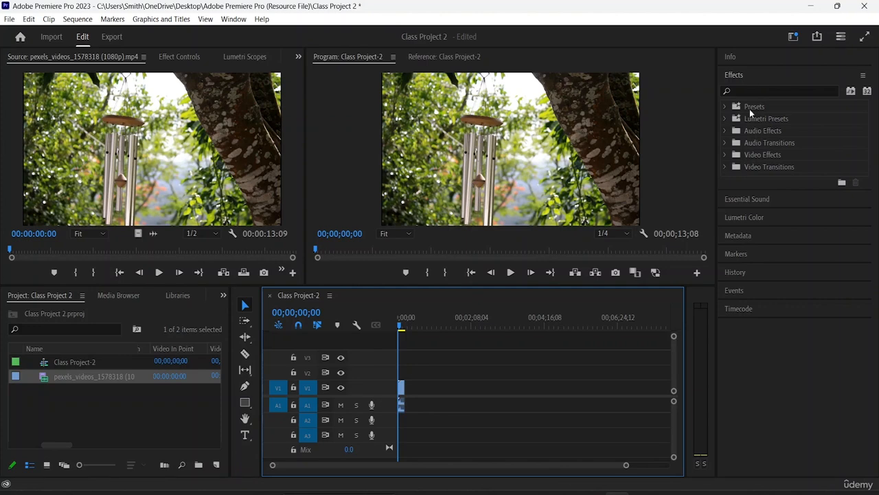
Apply the Lumetri Color automatic Basic Correction to the source clip
left_click(297, 58)
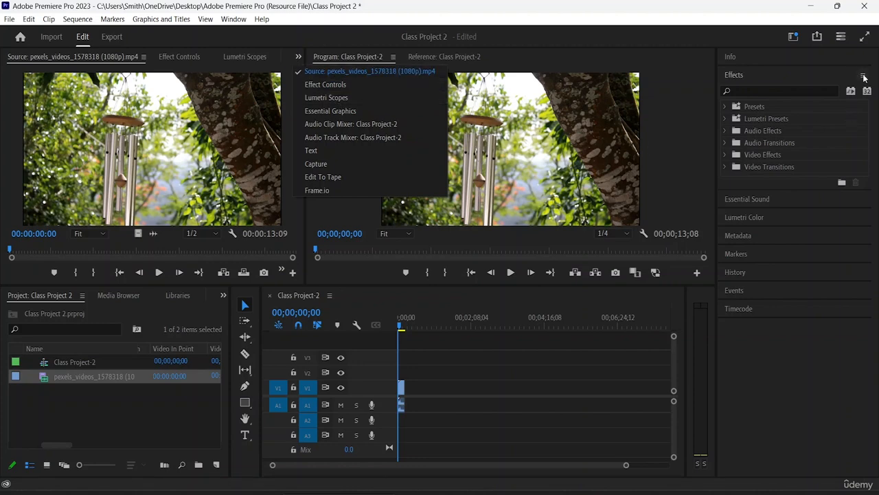
left_click(738, 221)
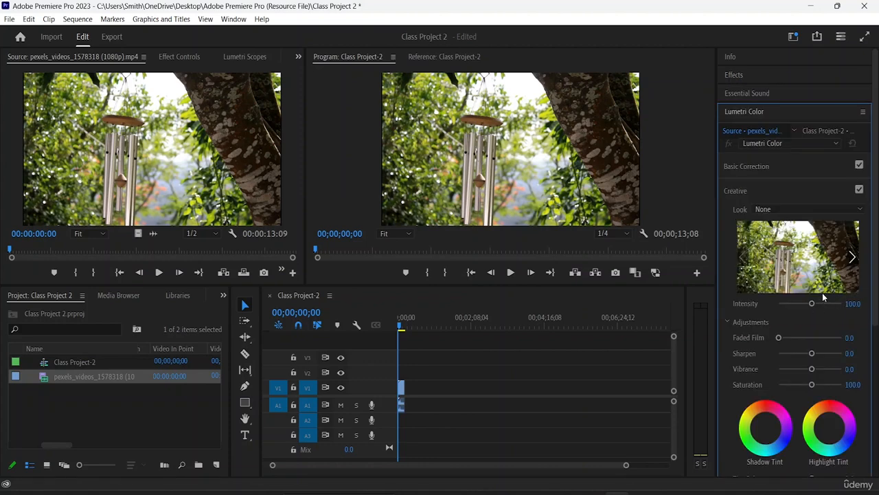
left_click(749, 167)
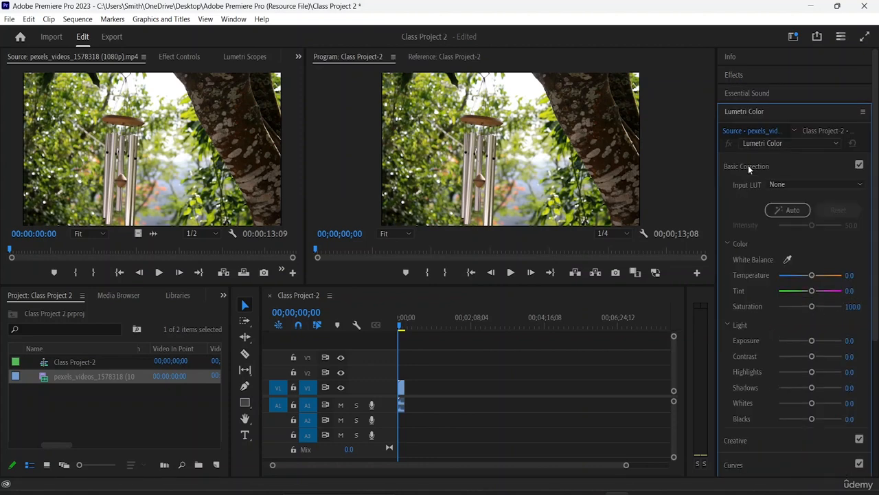
left_click(801, 212)
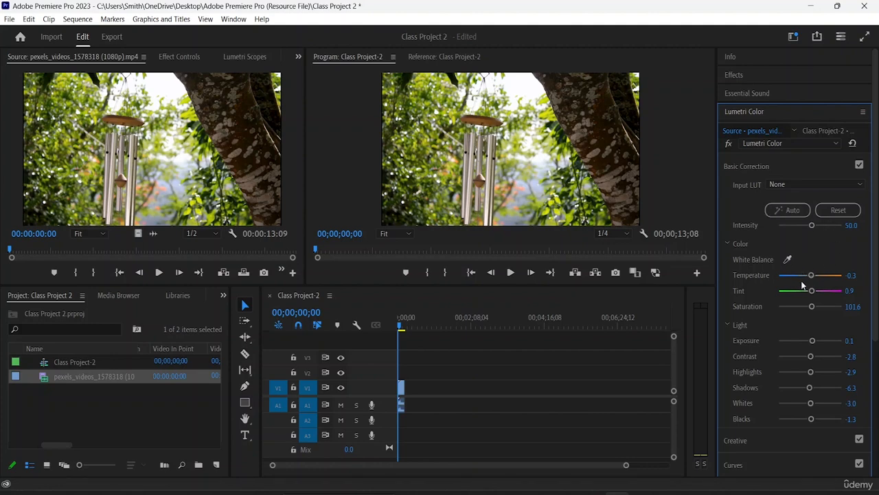
Set the sequence clip's temperature to 33.3, tint 6.3, exposure -0.1, contrast 13.5, highlights -11.7, shadows 6.3, whites -6.3 and blacks 9.9
left_click_drag(812, 276, 782, 277)
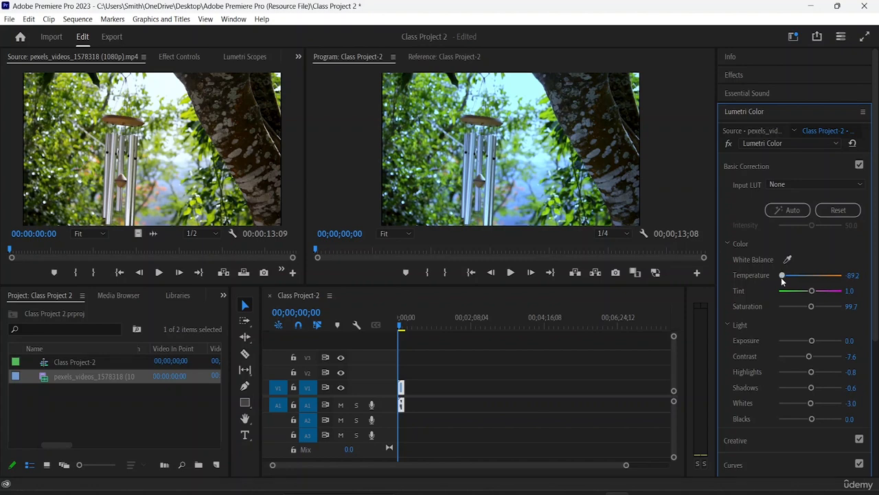
left_click_drag(782, 274, 822, 275)
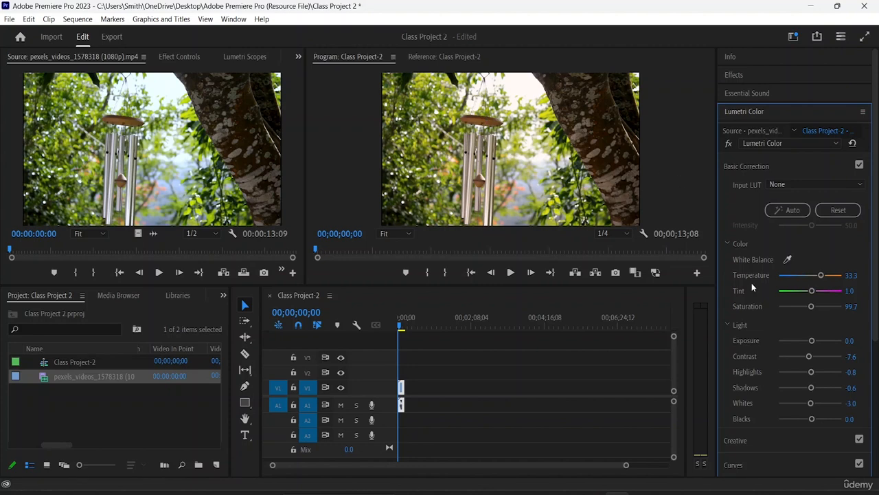
left_click_drag(811, 291, 812, 291)
left_click_drag(811, 343, 814, 420)
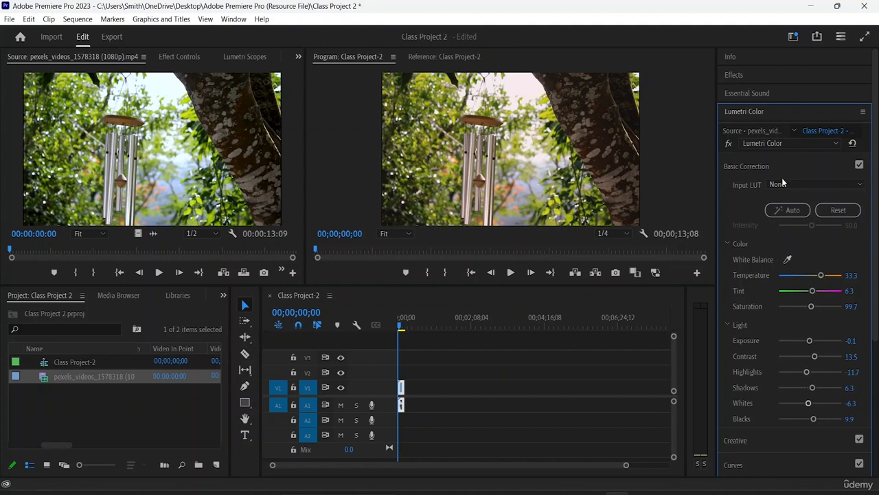
left_click(763, 162)
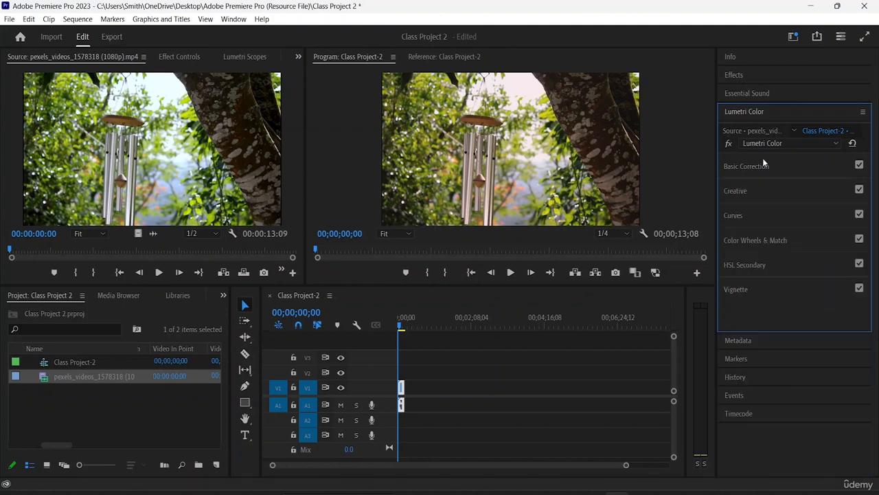
Set the Creative intensity to 117.1, faded film 20.7, sharpen -2.7, vibrance 18.9 and saturation 90.1, and briefly play back the sequence
left_click(736, 190)
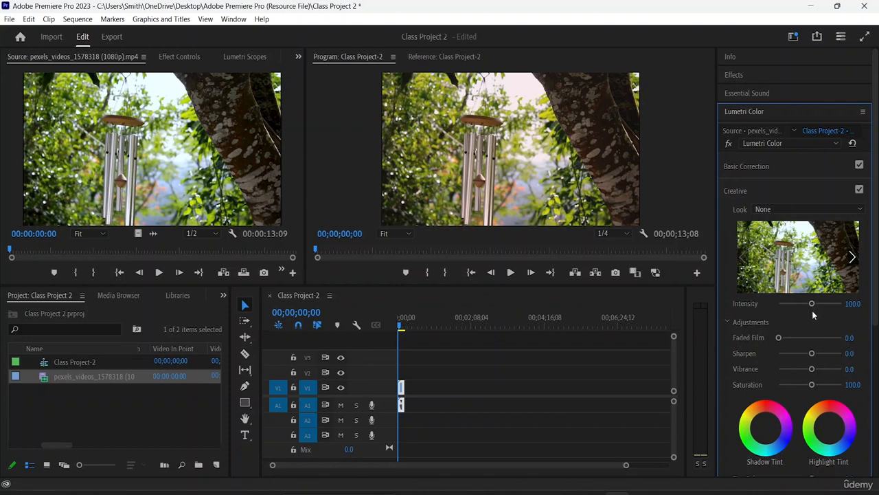
mouse_move(813, 304)
left_mouse_down()
mouse_move(799, 304)
mouse_move(816, 304)
left_mouse_up()
left_click_drag(779, 337, 809, 352)
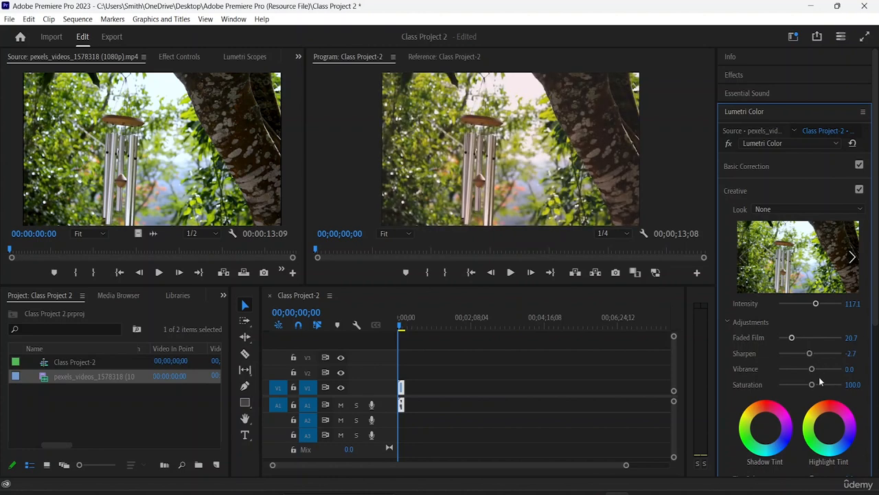
left_click_drag(812, 370, 816, 370)
left_click_drag(812, 384, 808, 385)
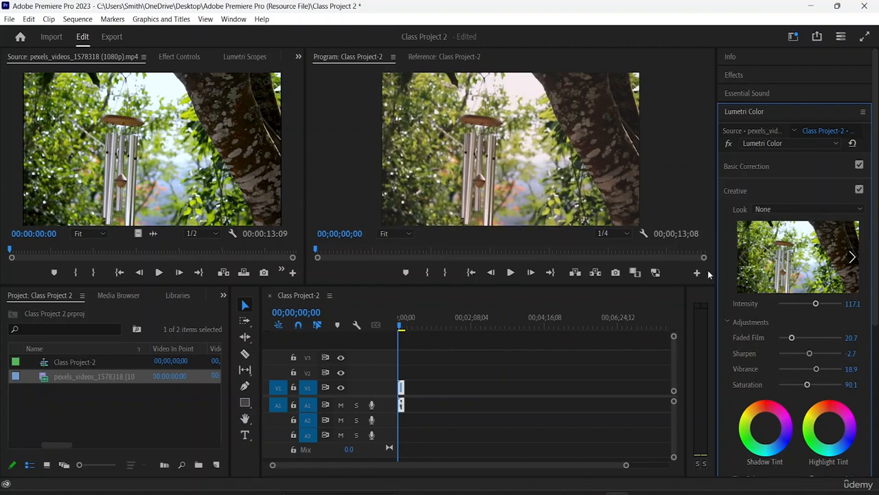
key("space")
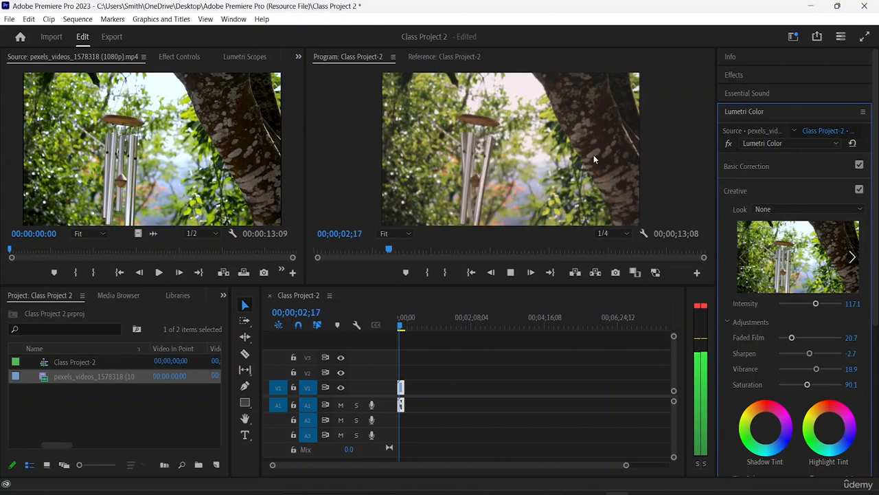
key("space")
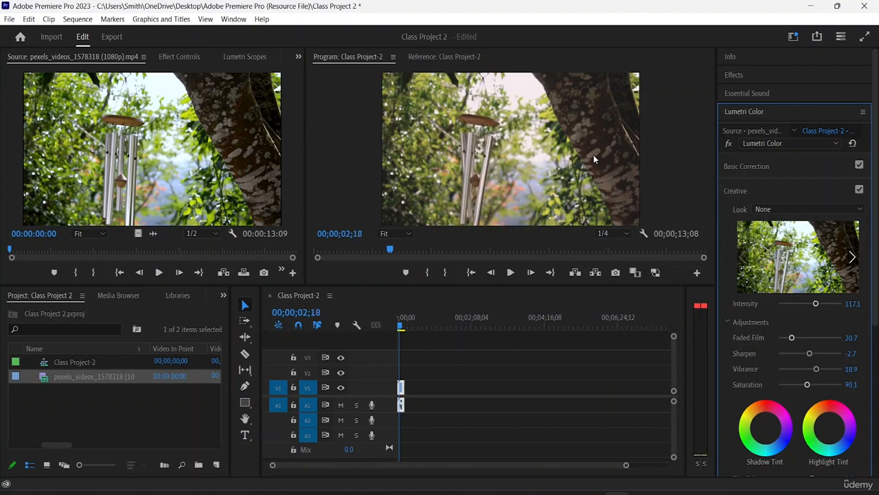